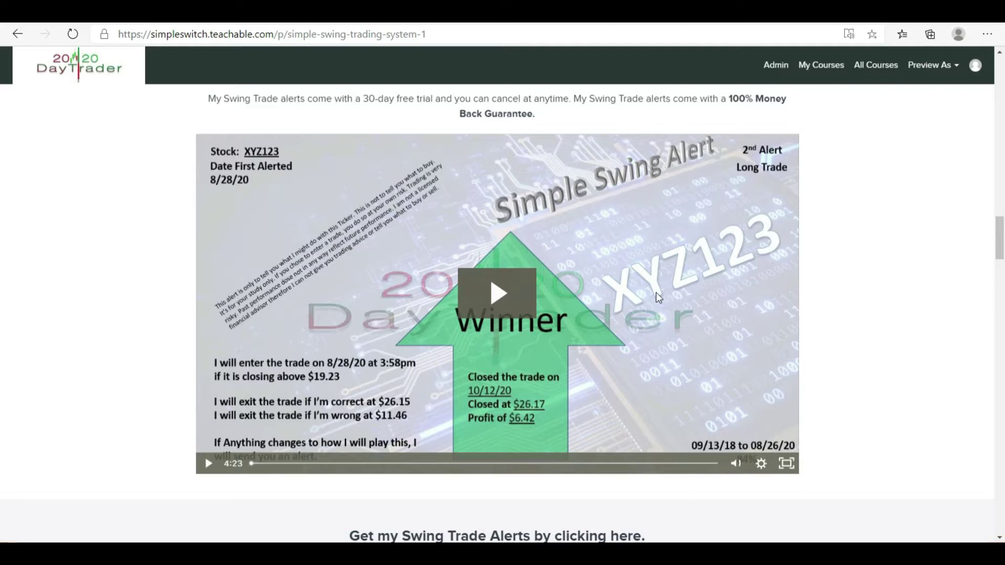
Review the swing trading course page from the alerts offer through the important note and curriculum to the featured products.
scroll(655, 292, "down", 3)
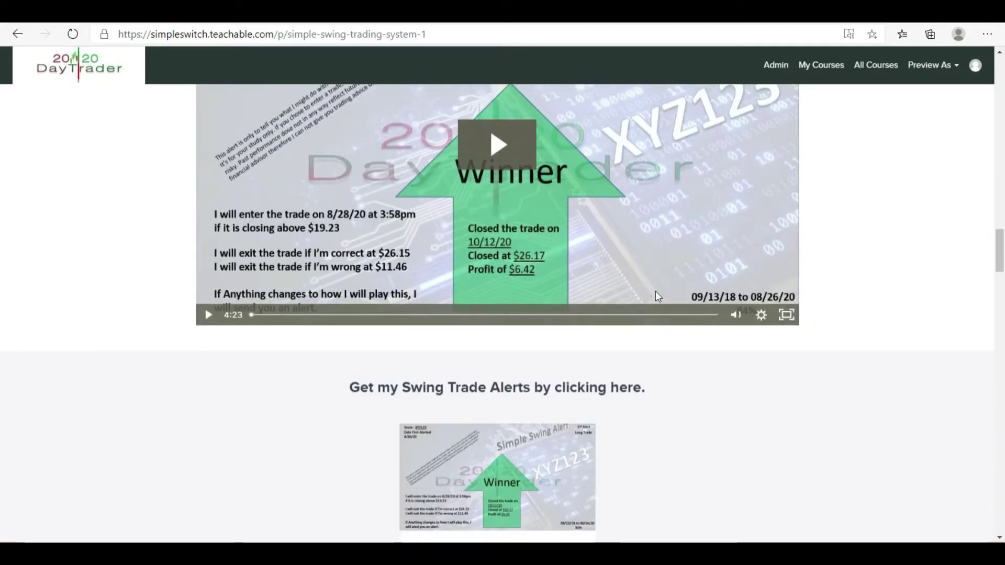
scroll(656, 291, "down", 4)
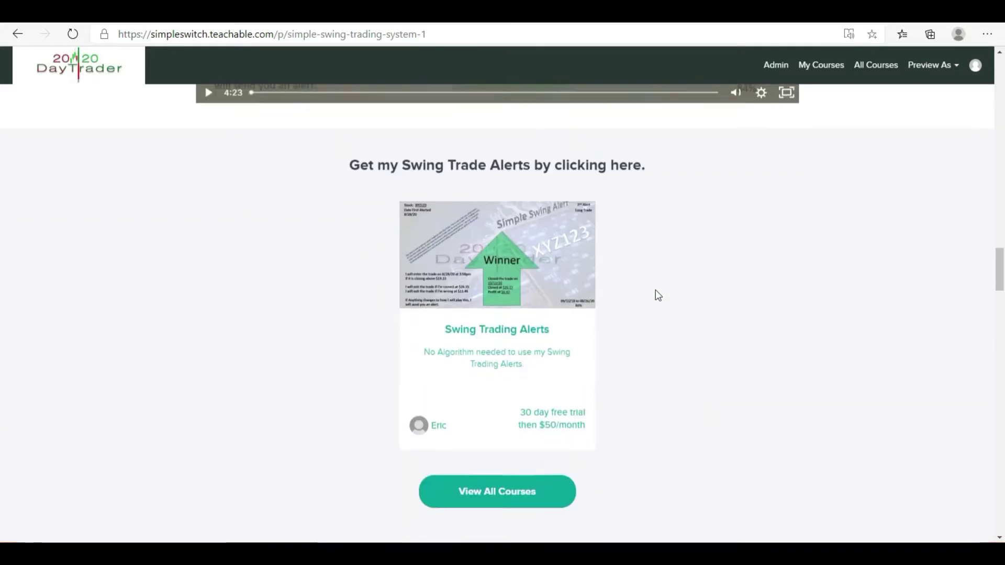
scroll(658, 295, "down", 1)
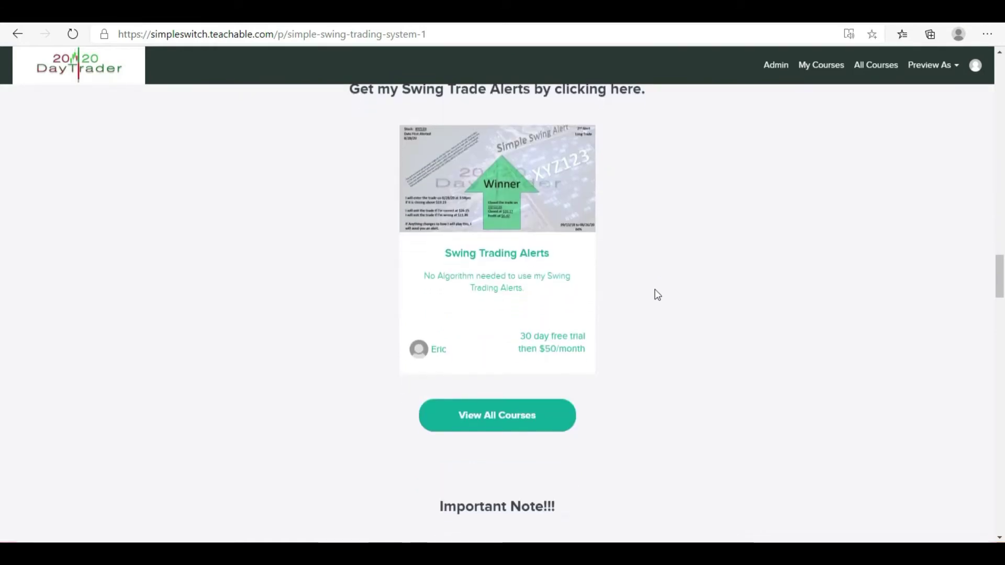
scroll(658, 295, "down", 7)
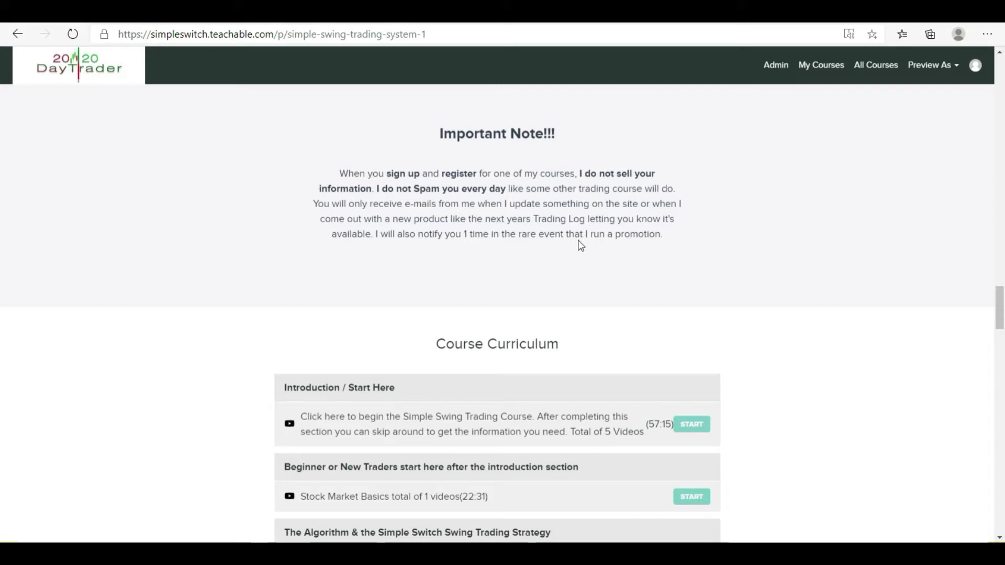
scroll(553, 251, "down", 15)
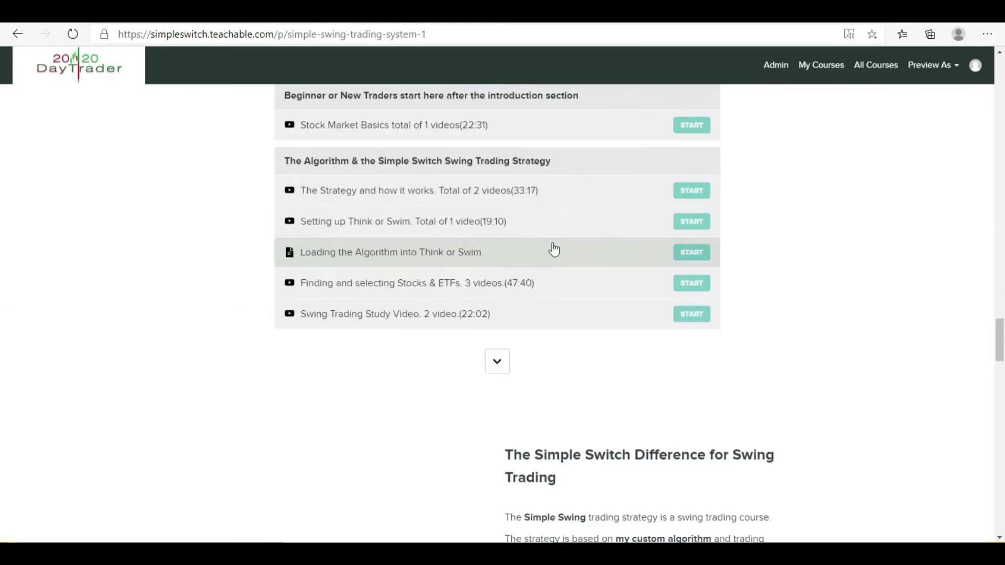
scroll(565, 231, "down", 10)
Open the Simple Switch Swing Trading Algorithm Code and Installation product page and examine its pricing options.
left_click(292, 207)
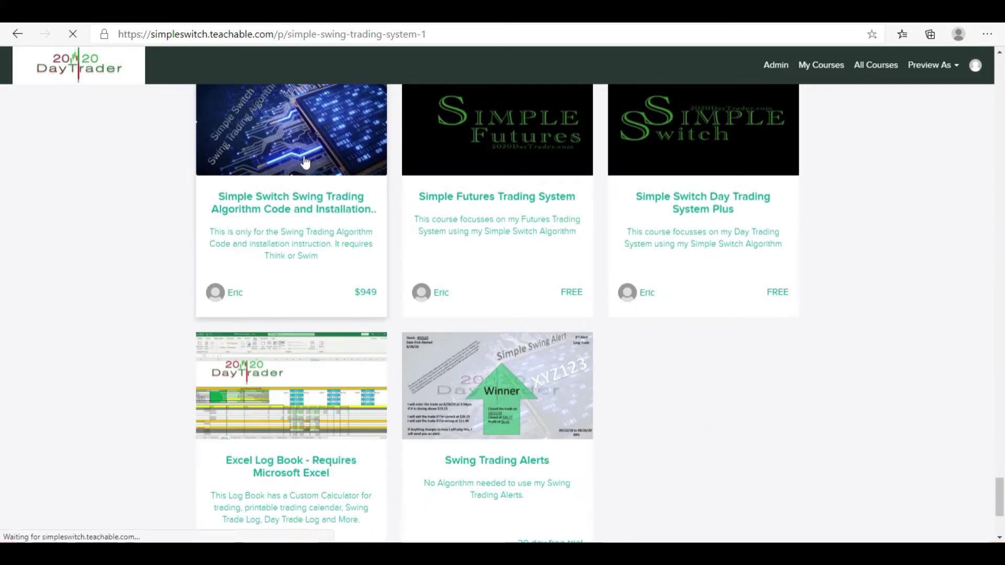
scroll(542, 228, "down", 8)
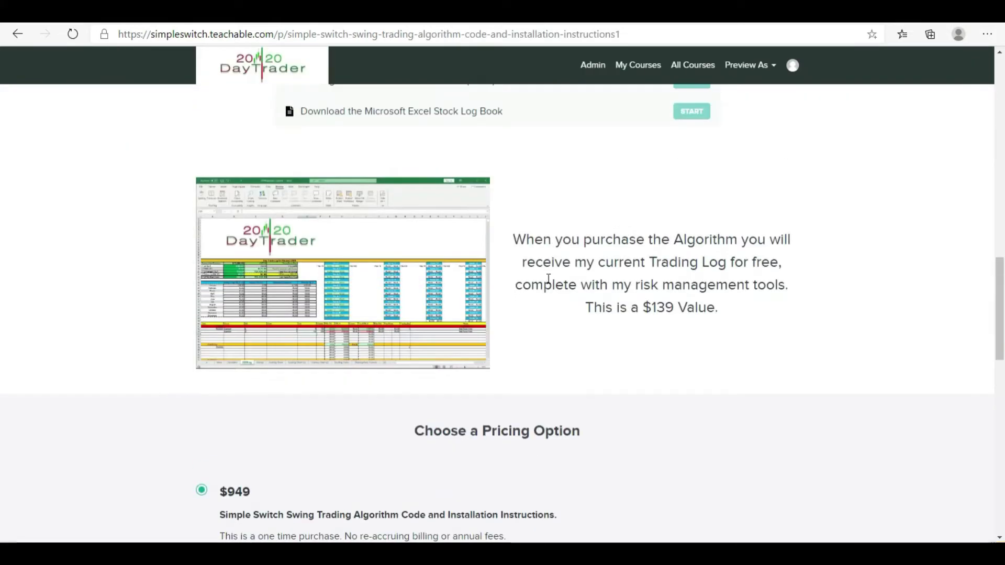
scroll(548, 280, "down", 5)
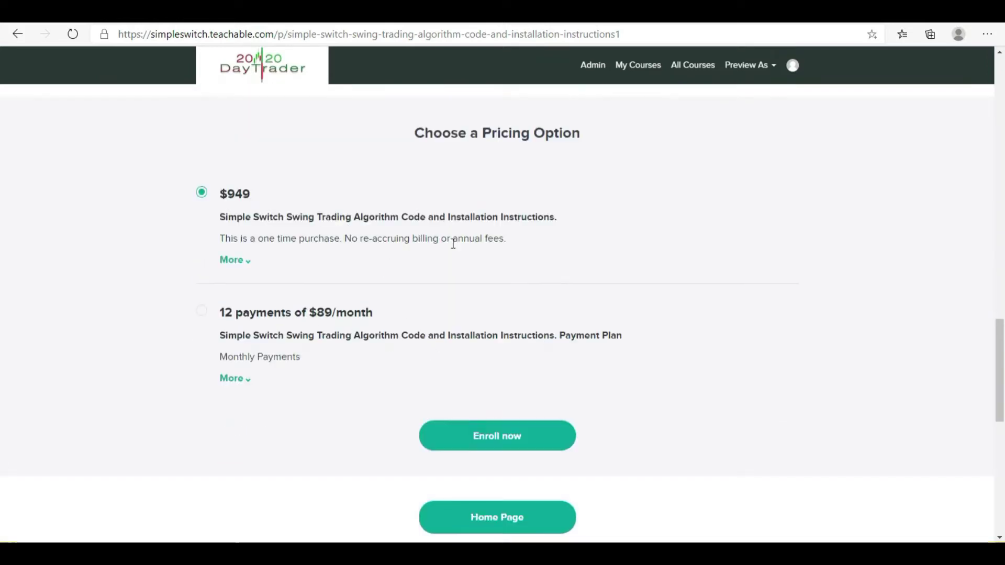
Return to the site's home page and view the overview of the three trading strategies.
key("alt+Left")
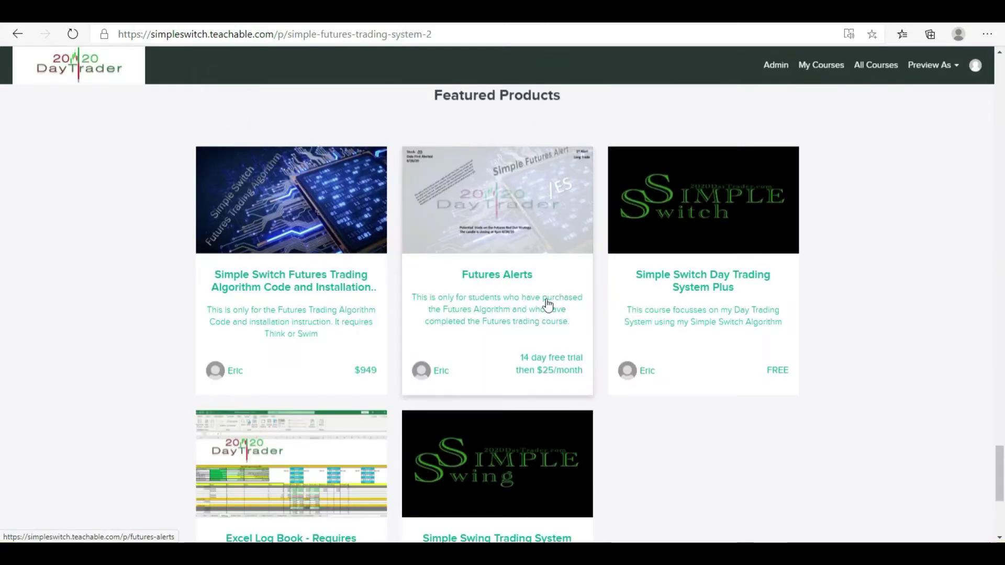
key("alt+Left")
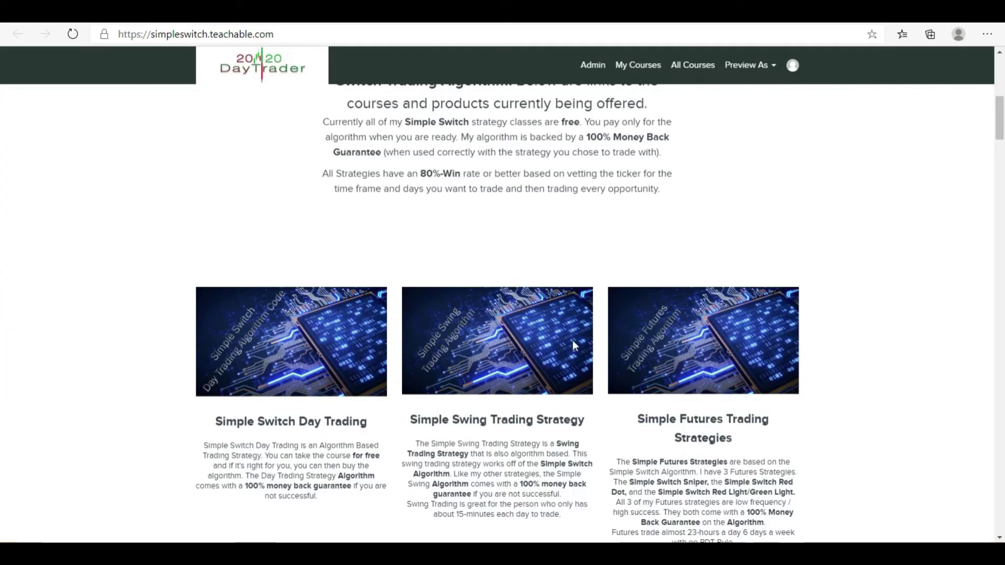
scroll(573, 343, "up", 1)
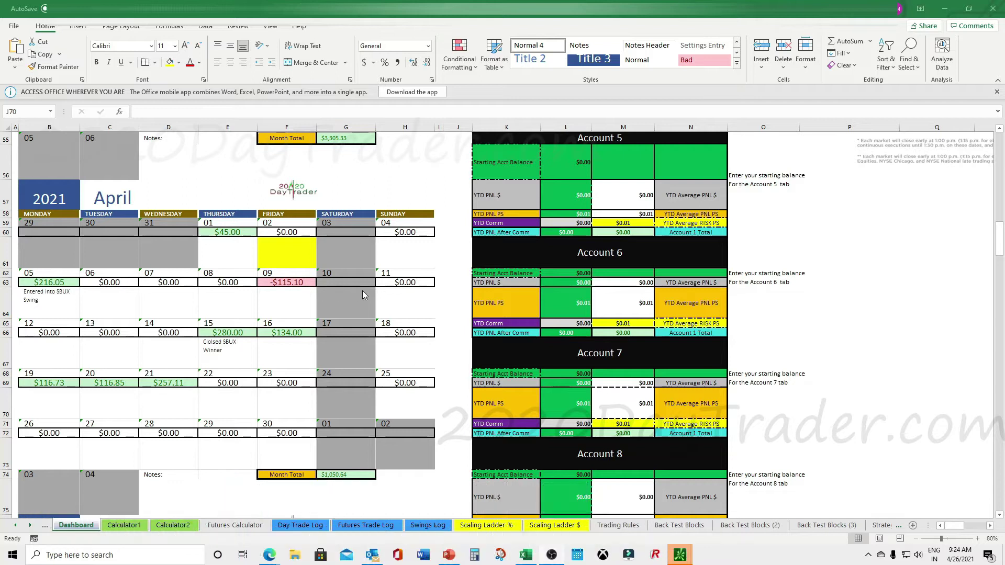
Switch to the Excel trading log workbook and review the most recent trades on the Day Trade Log sheet.
scroll(358, 293, "down", 2)
scroll(338, 316, "up", 2)
left_click(298, 525)
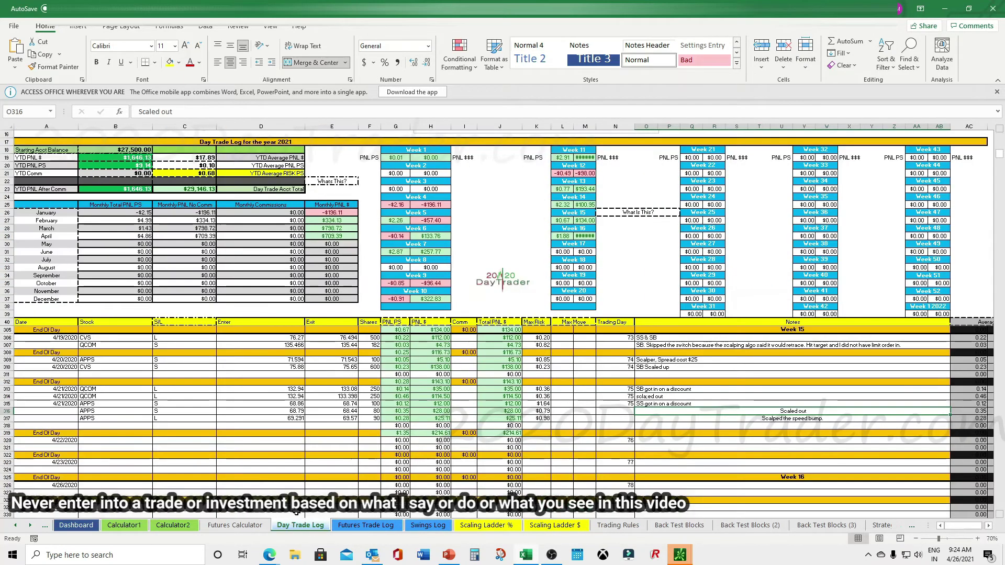
scroll(314, 386, "down", 4)
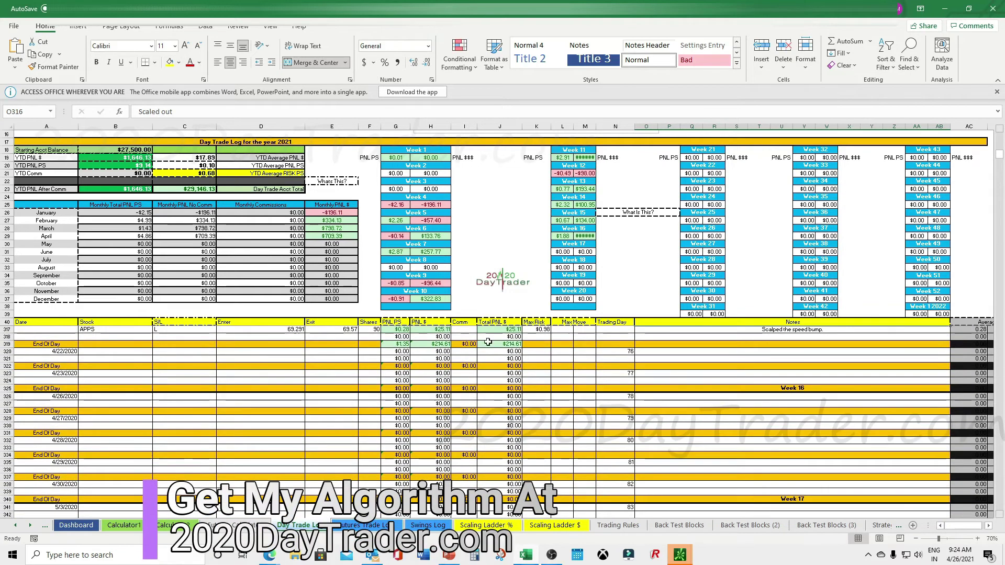
scroll(512, 359, "up", 2)
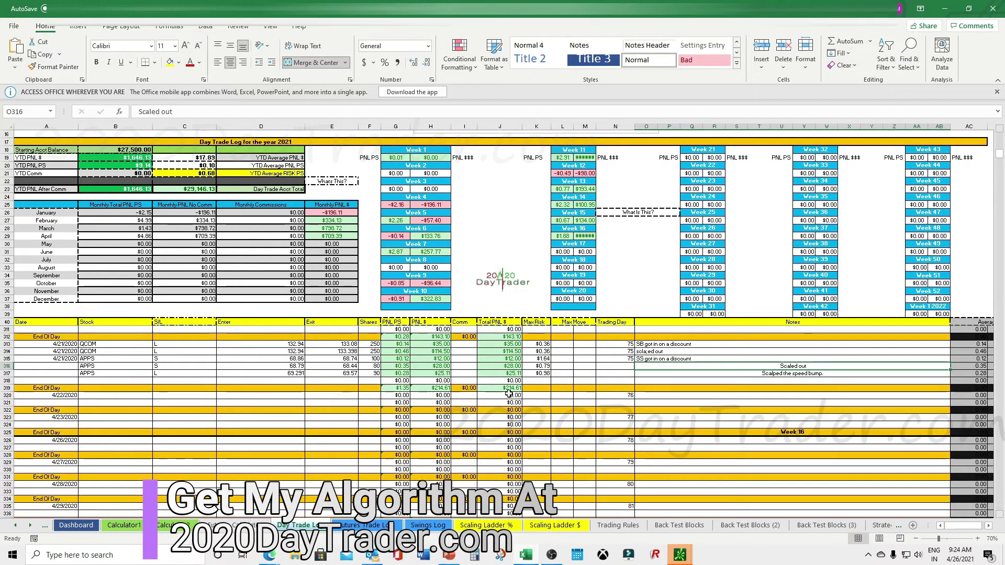
scroll(269, 422, "down", 3)
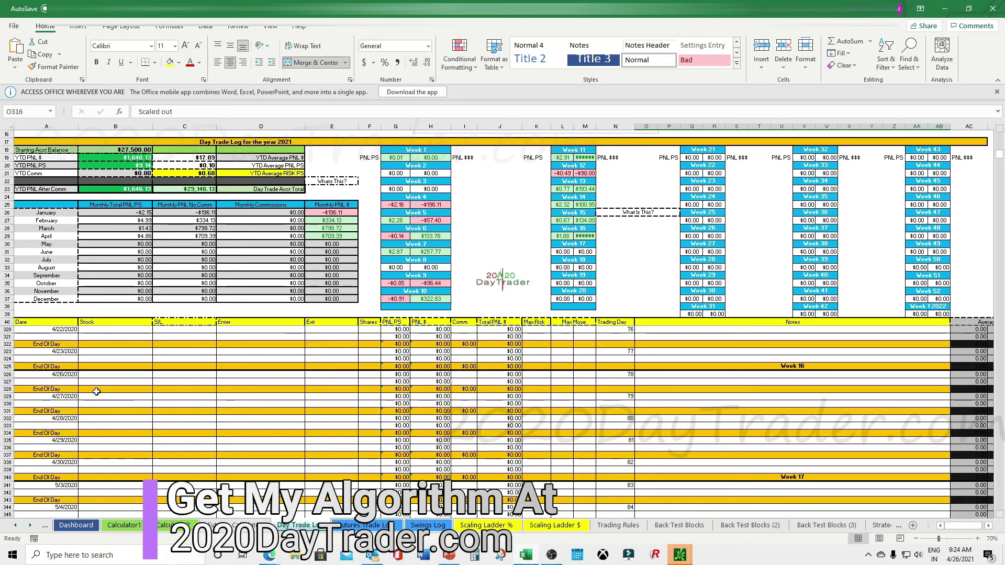
Insert a row below the 4/26/2020 entry in the Day Trade Log and fill it down from the row above.
left_click(94, 375)
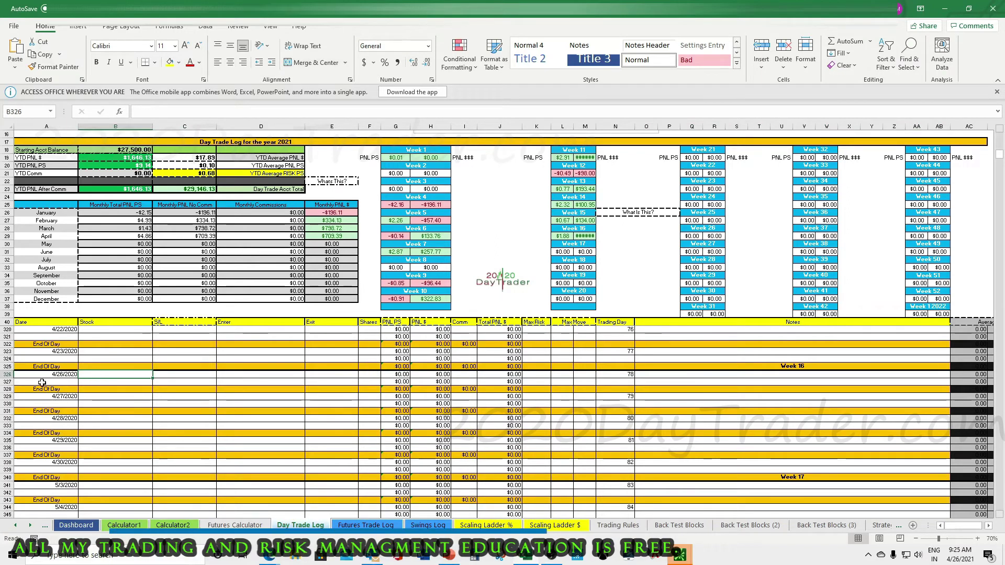
right_click(7, 381)
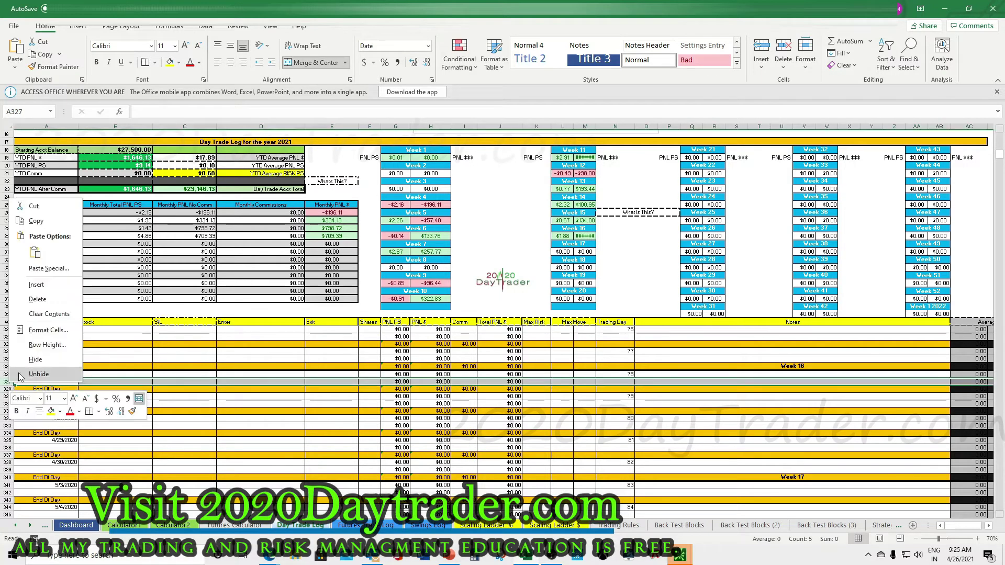
left_click(35, 286)
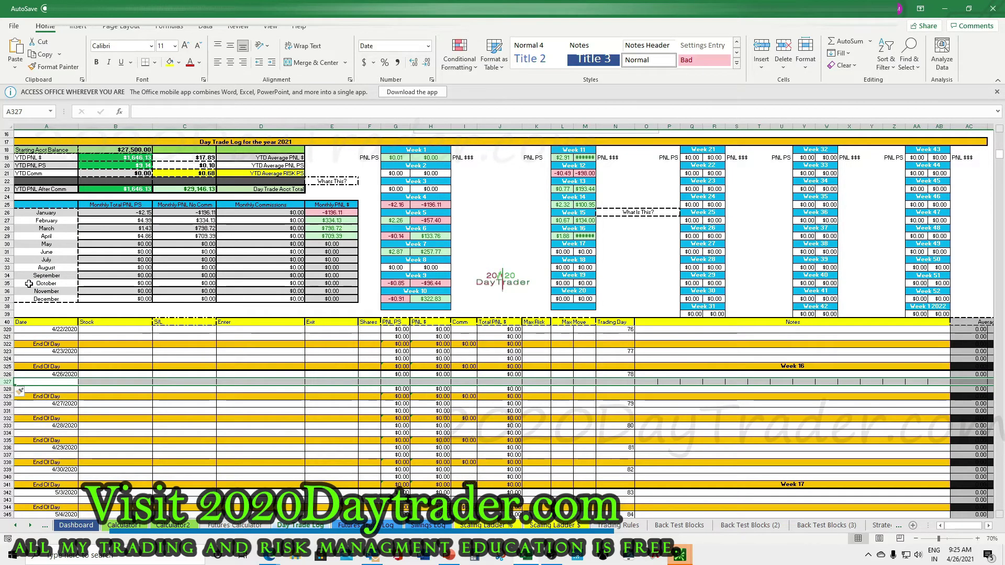
key("ctrl+d")
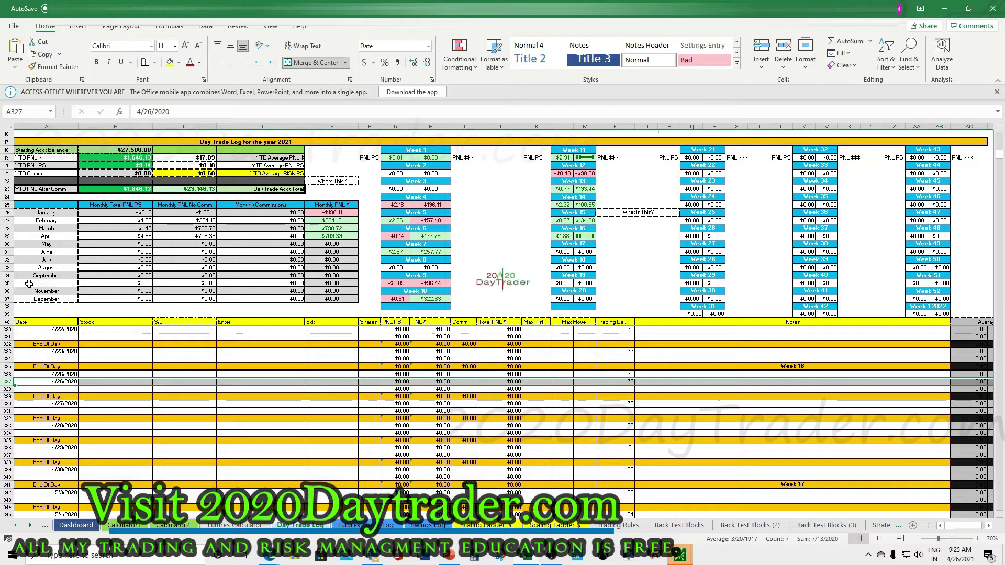
left_click(332, 410)
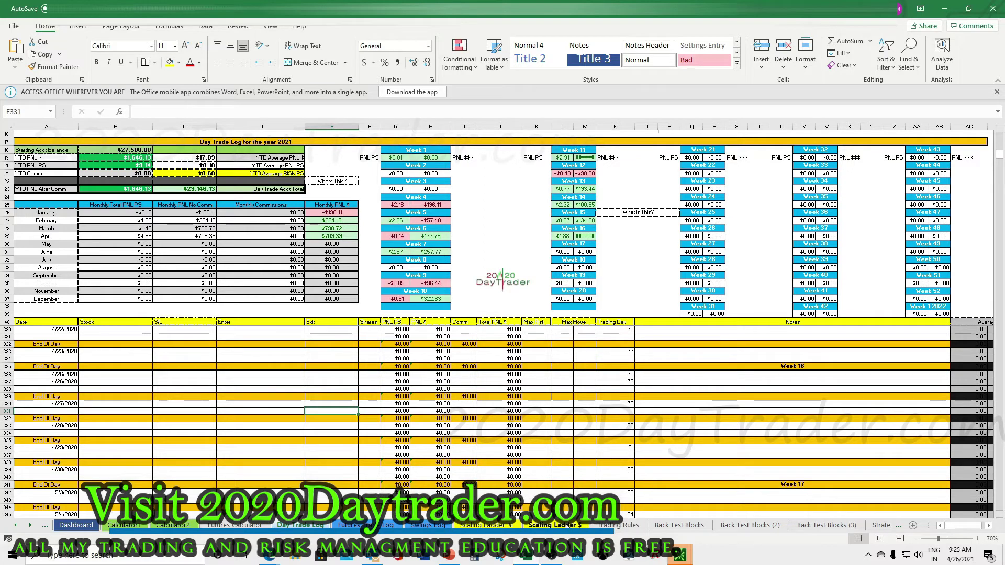
Check the Scaling Ladder $ sheet and set the CQCOM price to 135 on the Calculator2 sheet.
left_click(554, 525)
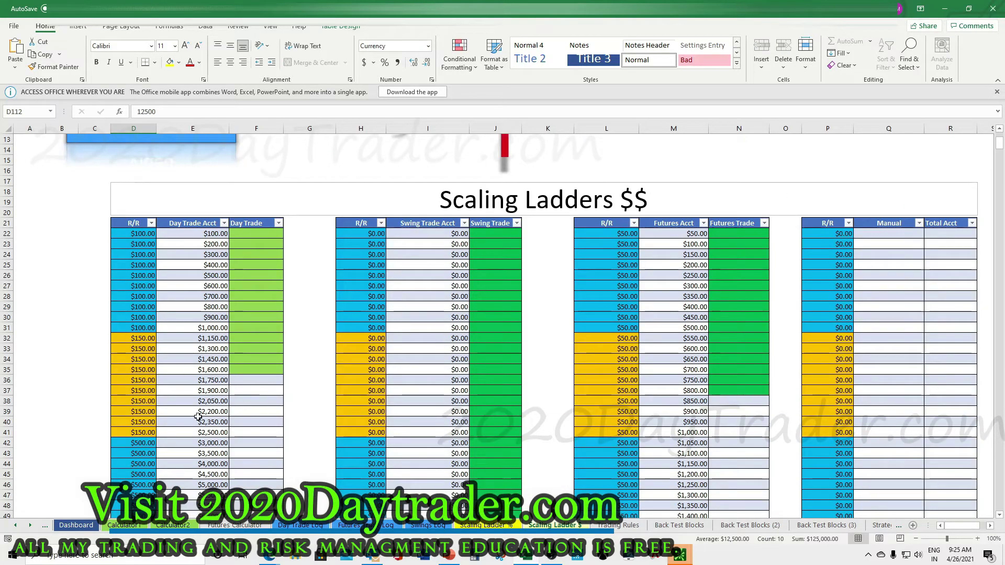
left_click(175, 525)
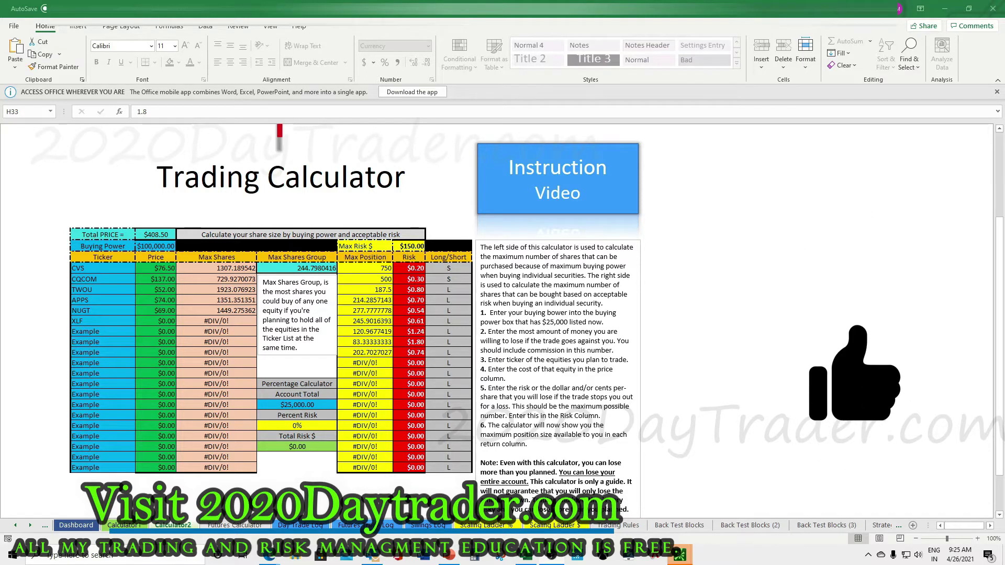
left_click(162, 278)
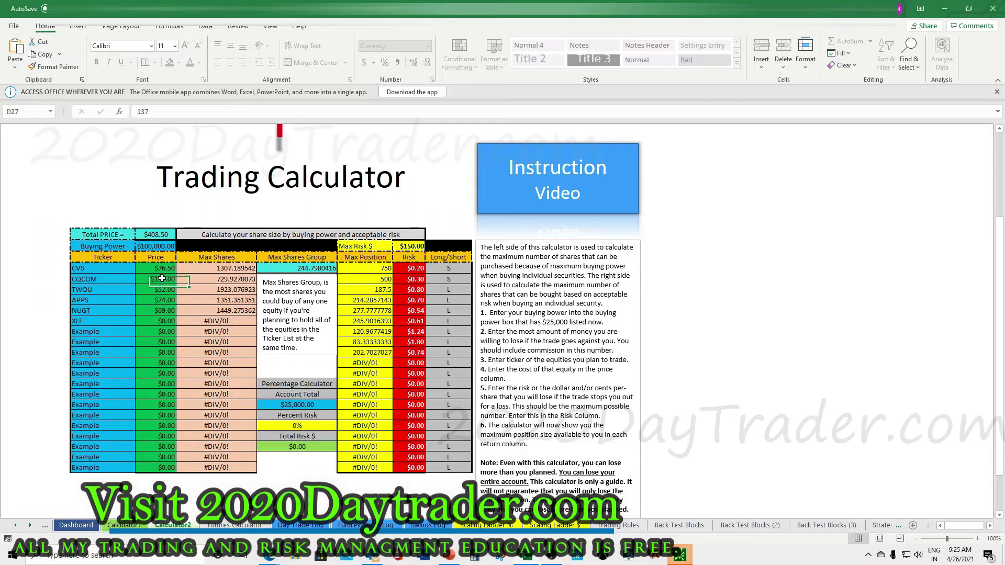
type("135")
key("Return")
key("Return")
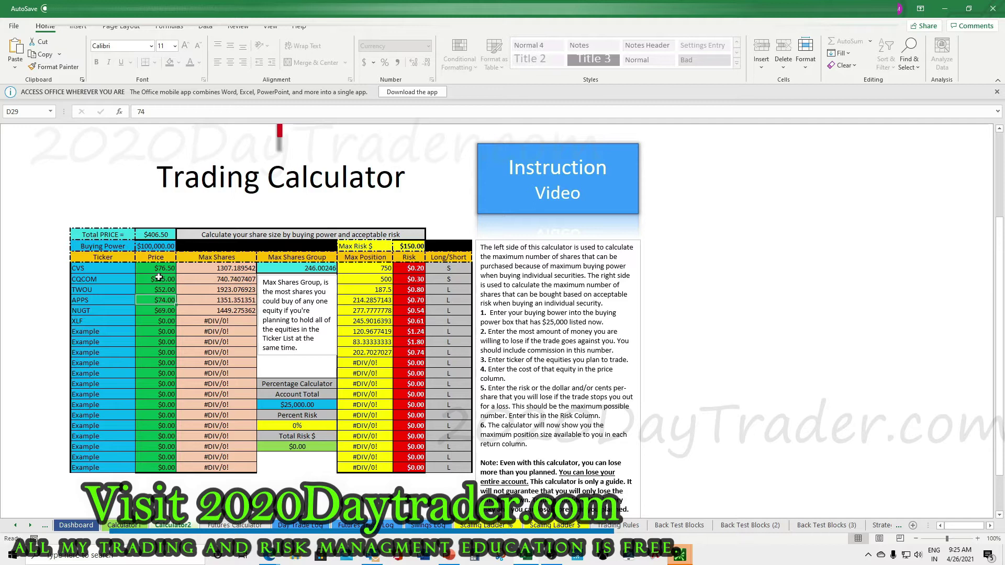
Clear the TWOU ticker from the trading calculator and set the APPS price to 75.
left_click(164, 289)
left_click(98, 290)
key("Delete")
left_click(97, 299)
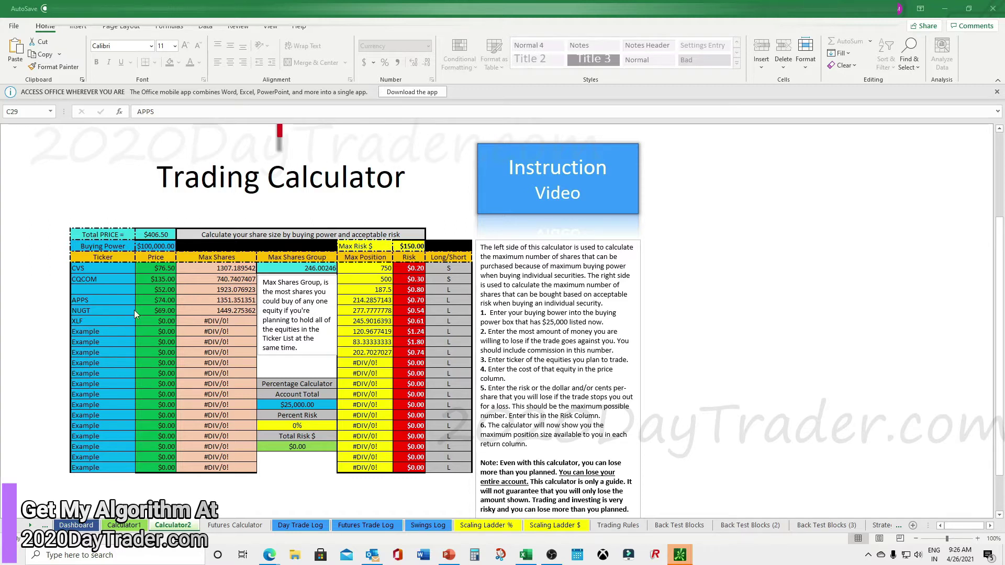
left_click(159, 299)
type("75")
left_click(160, 319)
Set the NUGT price to 67.5 in the trading calculator.
left_click(165, 313)
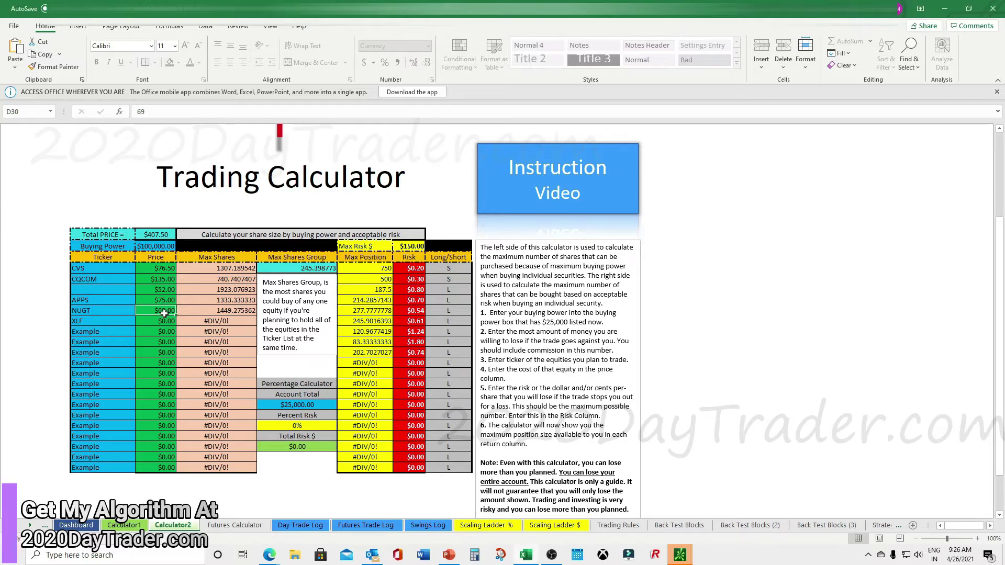
type("67.5")
key("Return")
key("Return")
key("Return")
key("Return")
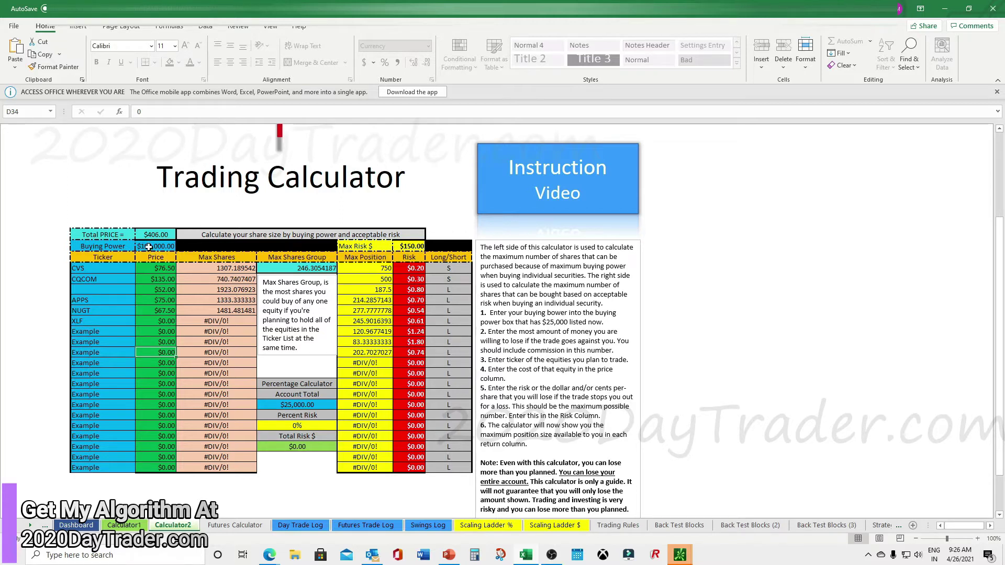
Set the trading calculator's buying power to 112,000.
left_click(148, 246)
type("1")
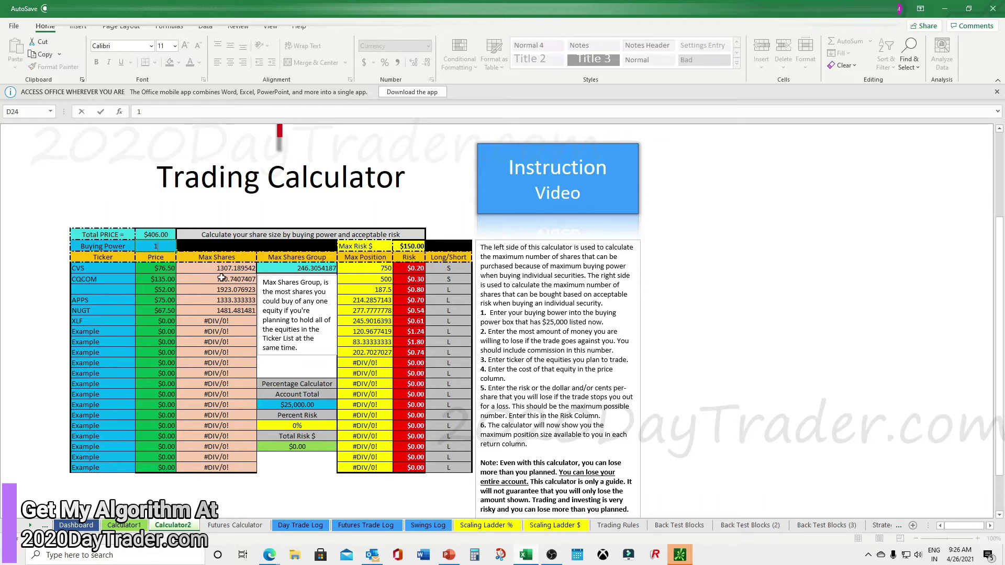
type("12,")
type("000")
key("Return")
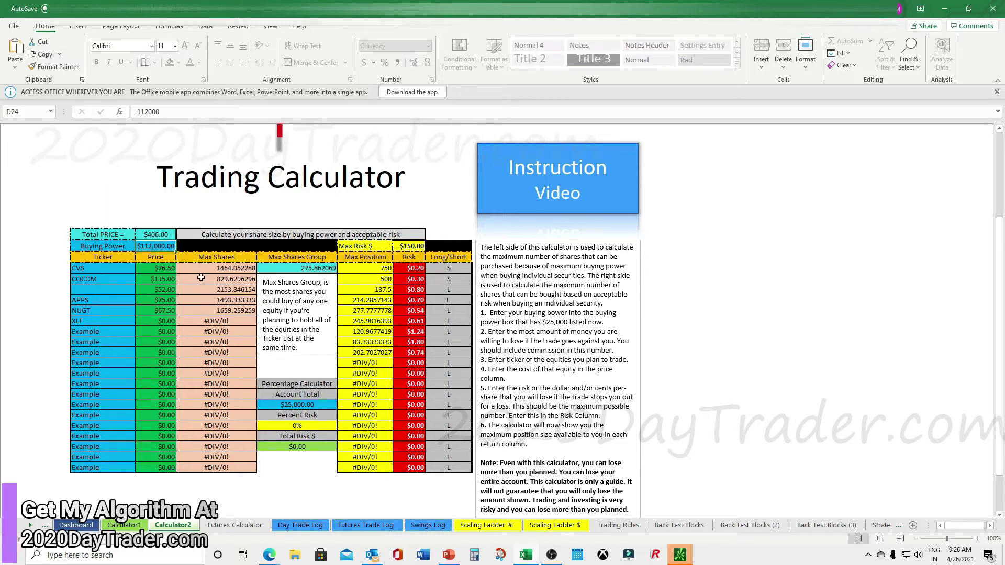
Examine the win and loss records for CVS, APPS and QCOM on the Back Test Blocks (2) sheet.
left_click(822, 526)
left_click(775, 526)
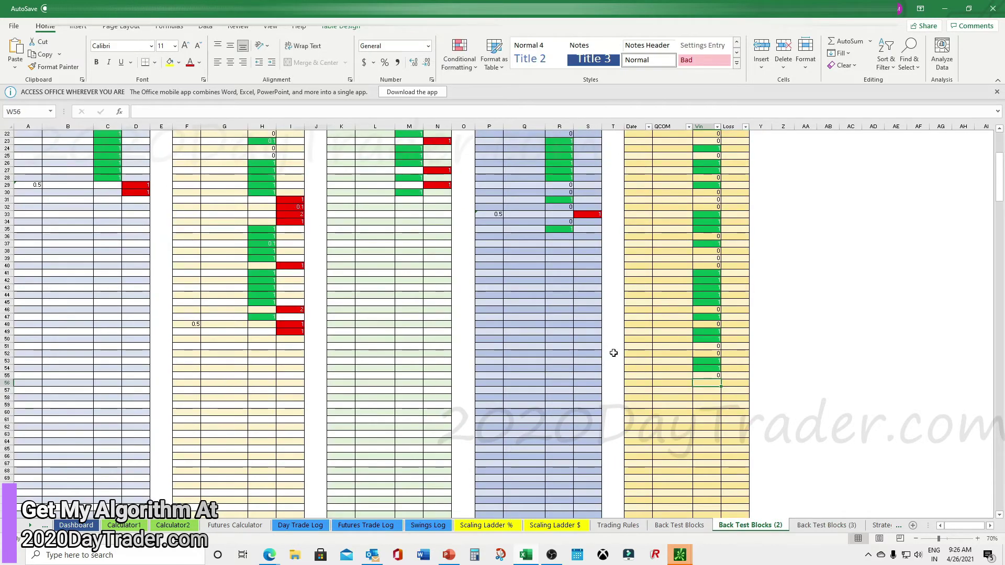
scroll(623, 354, "up", 4)
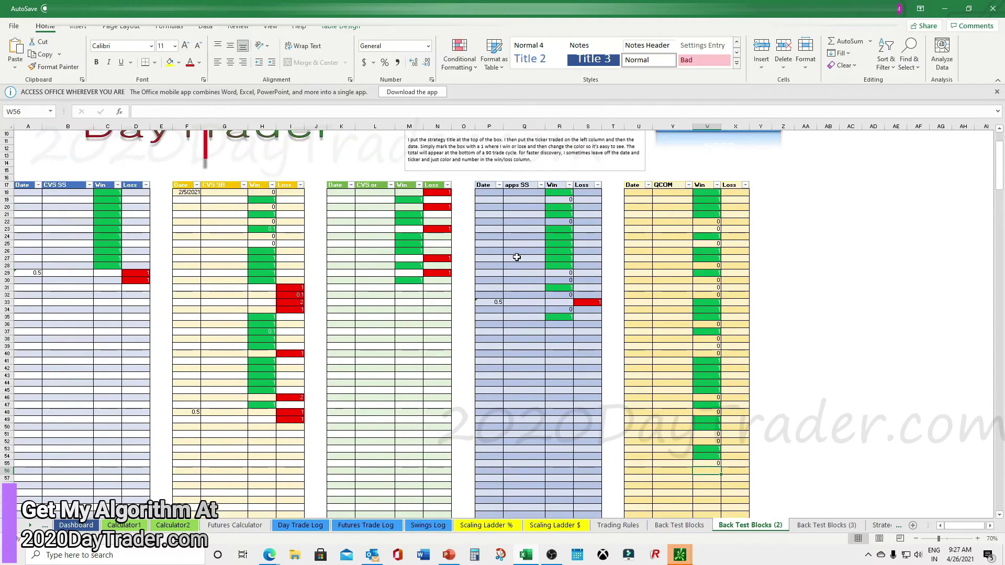
scroll(688, 238, "down", 2)
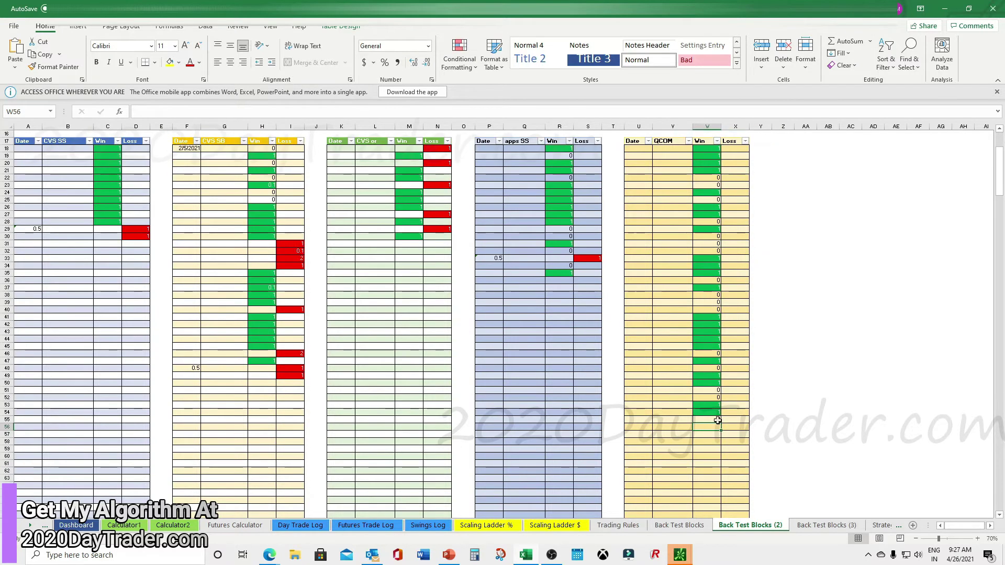
left_click(664, 369)
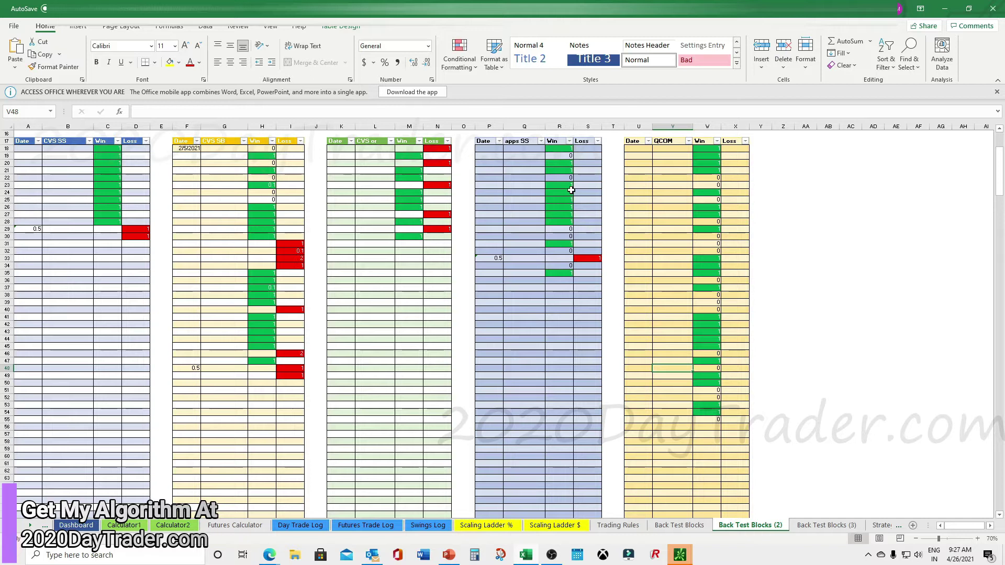
scroll(557, 234, "up", 1)
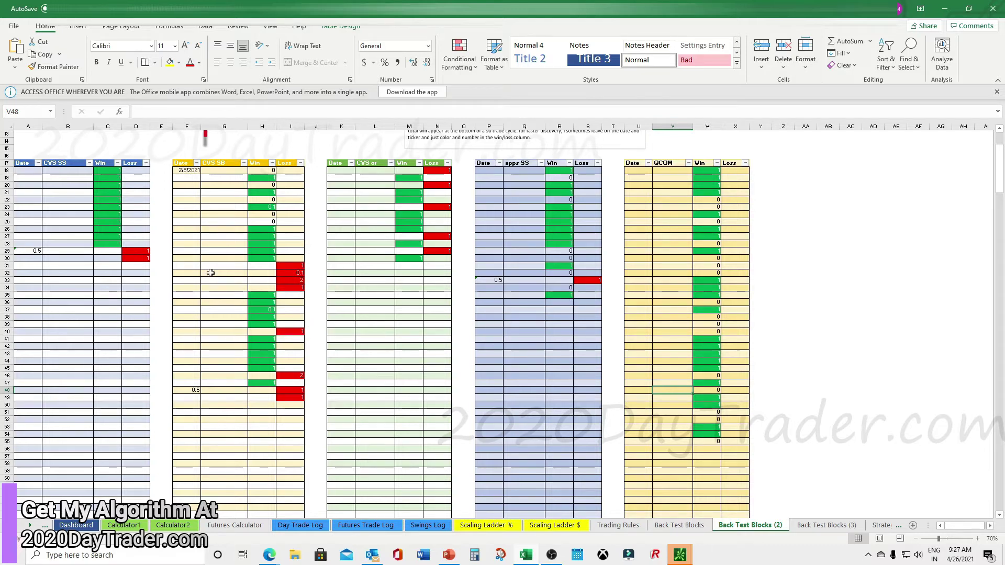
left_click(260, 405)
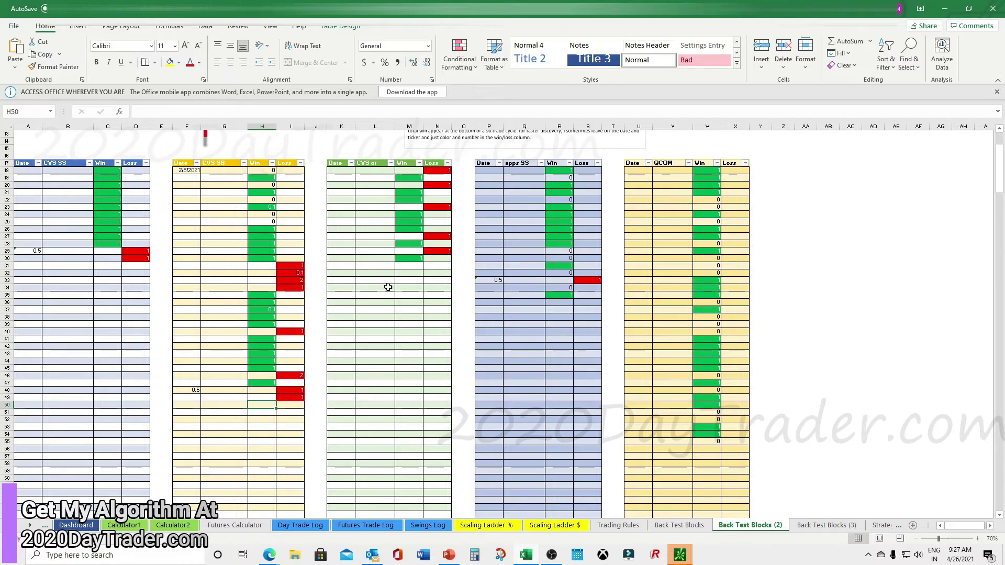
Record a win of 1 in row 31 of the CVS SS back-test table.
left_click(106, 266)
type("1")
left_click(98, 302)
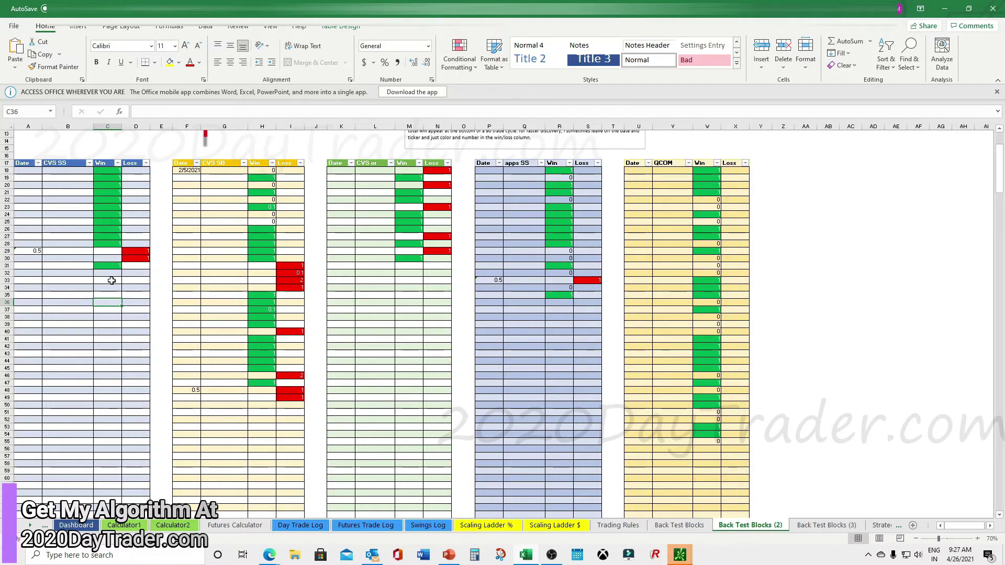
Review the win percentages of the upper back-test blocks and the NUGT and TWOU records below them.
scroll(468, 271, "down", 5)
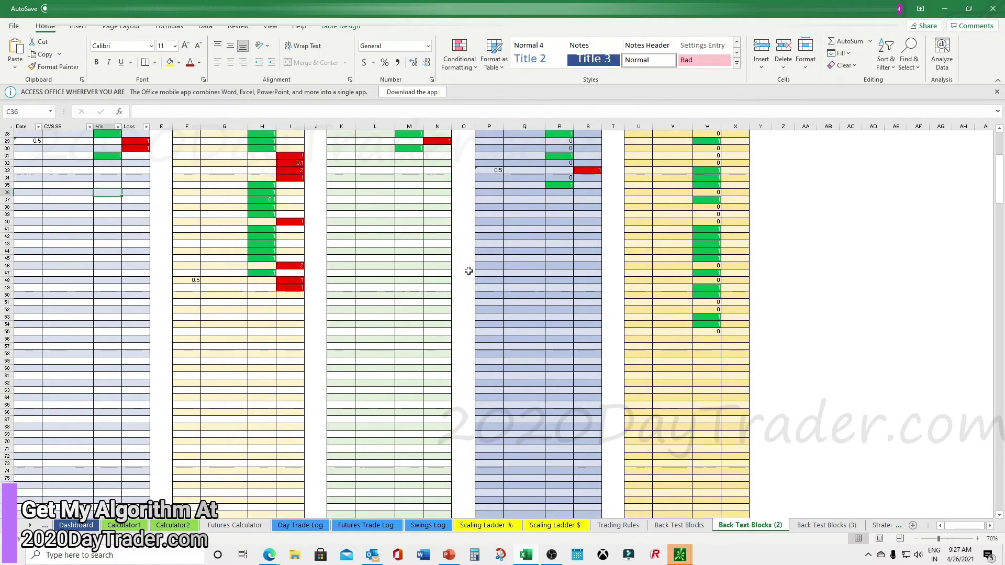
scroll(468, 270, "down", 20)
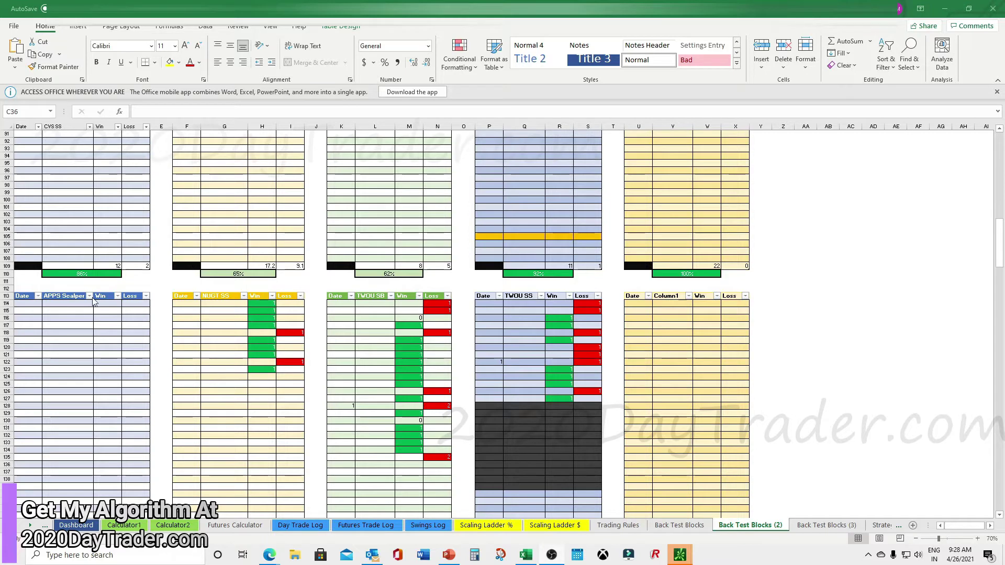
scroll(267, 360, "down", 1)
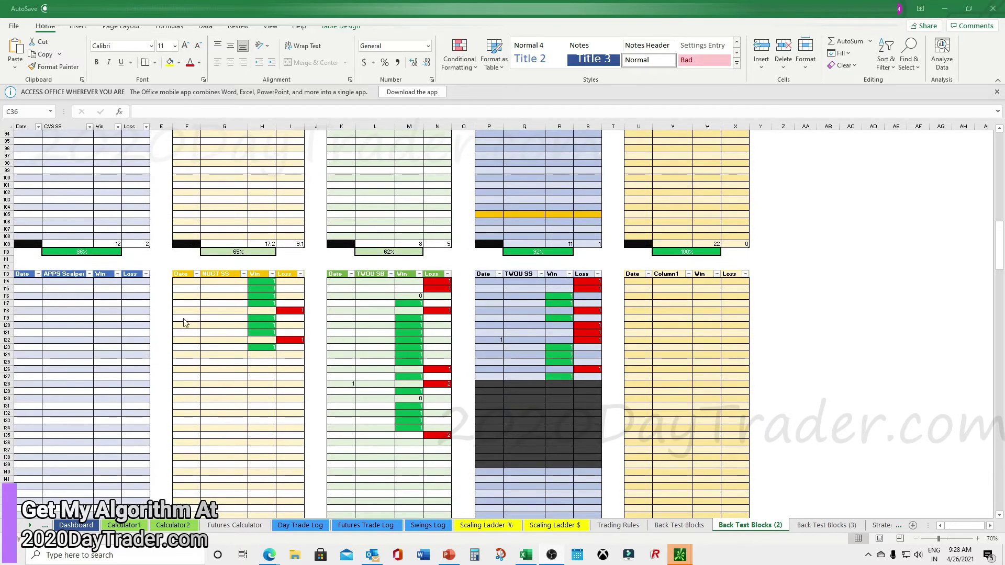
scroll(569, 363, "up", 13)
scroll(569, 364, "up", 18)
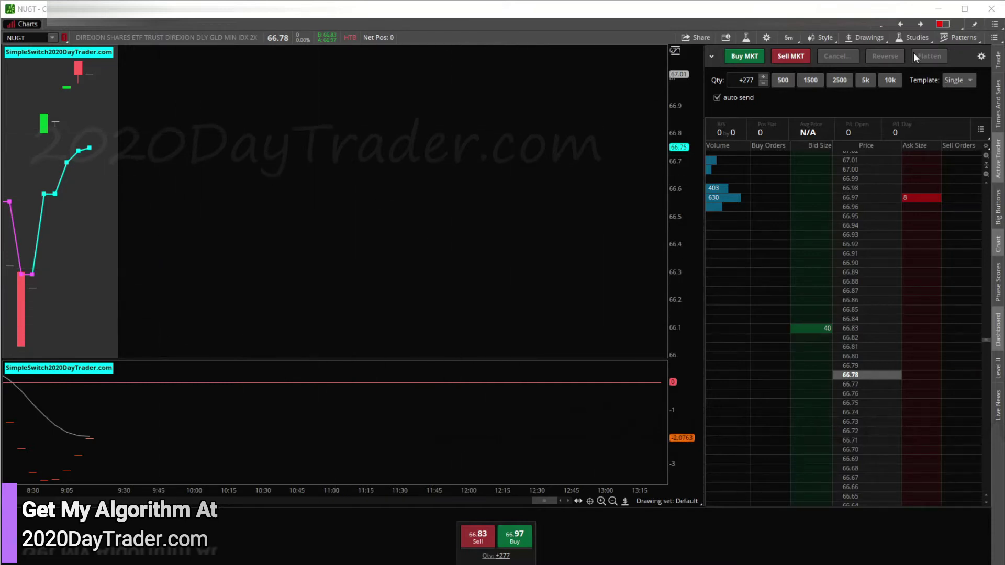
Switch to the APPS chart in thinkorswim, set the order quantity to 100 shares and buy at market.
left_click(940, 25)
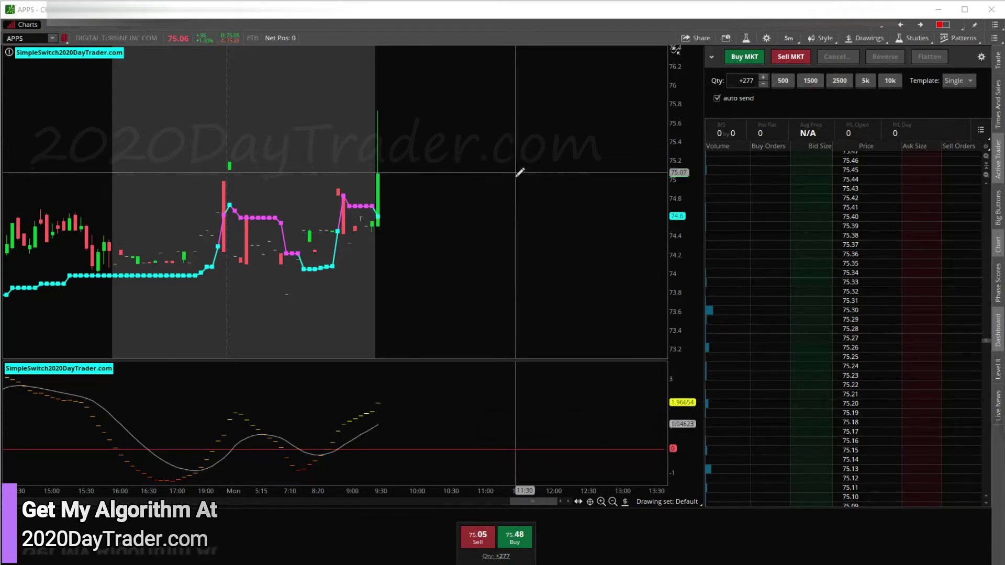
left_click(756, 81)
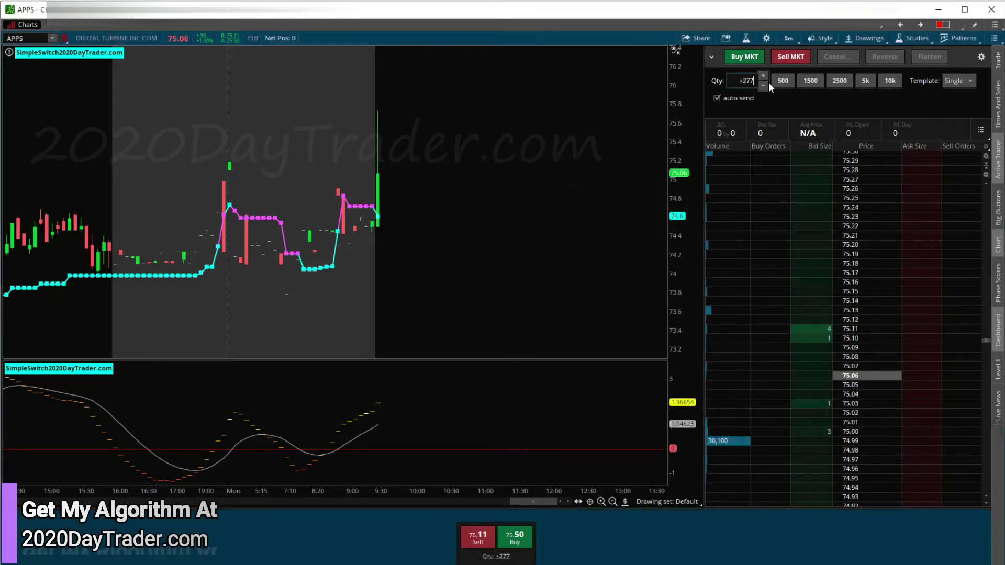
type("15")
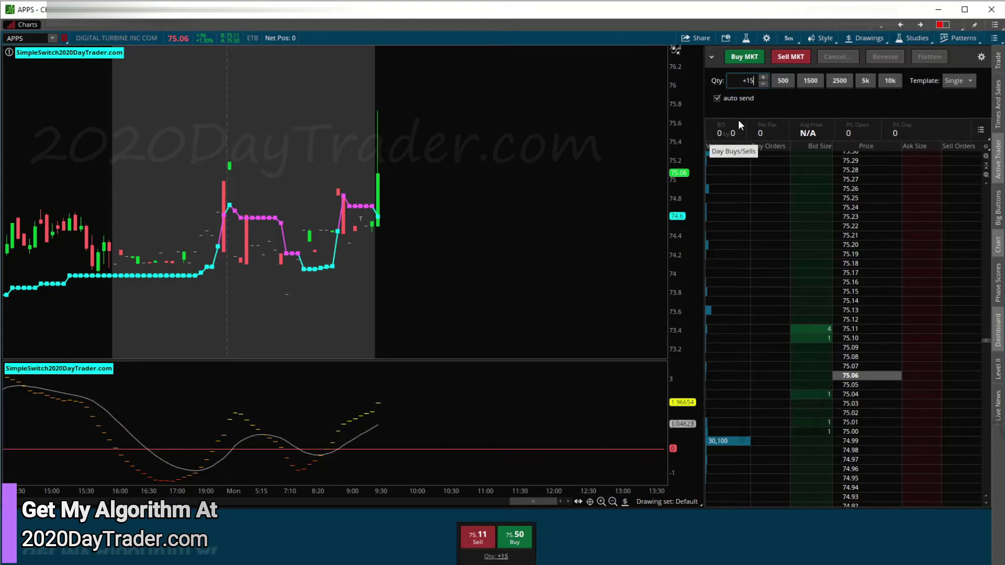
key("BackSpace")
type("00")
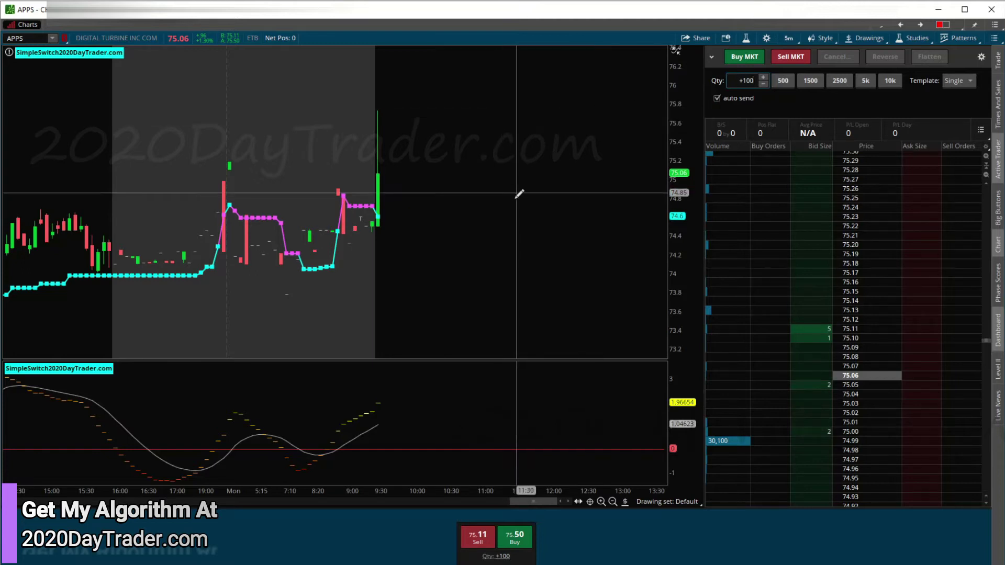
left_click(757, 57)
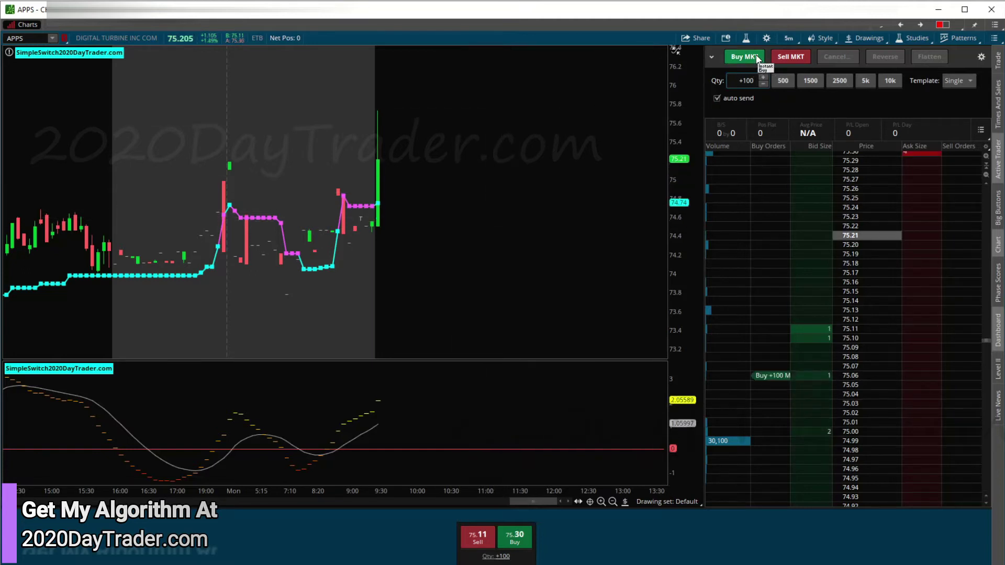